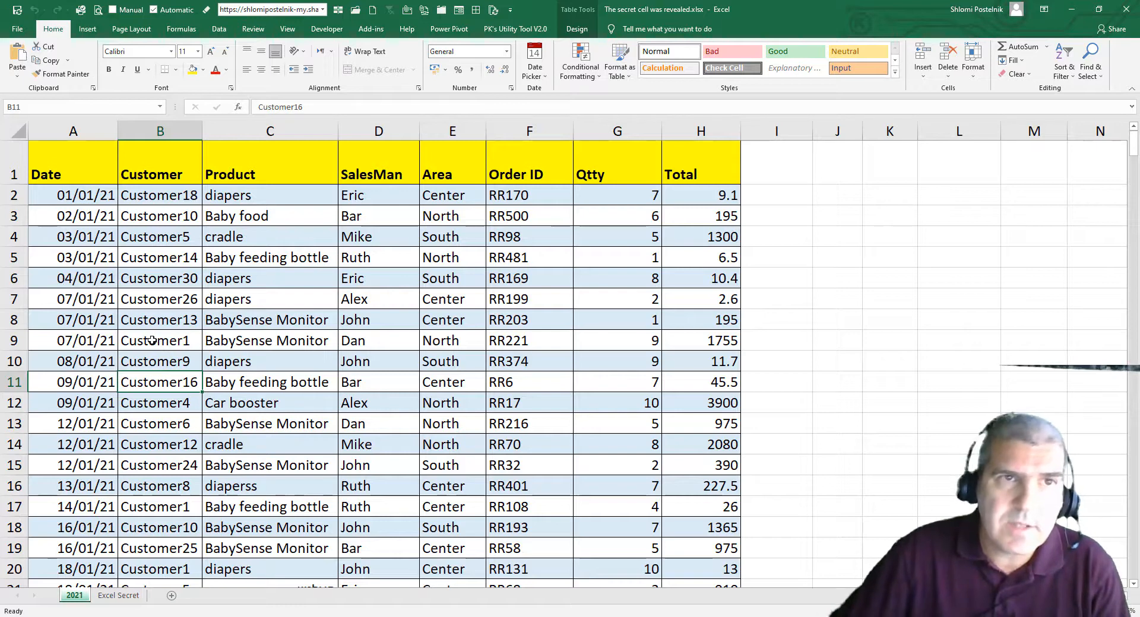
Step: Create a PivotTable from the DataBase_20216 table on a new worksheet and switch that sheet to left-to-right layout
left_click(87, 30)
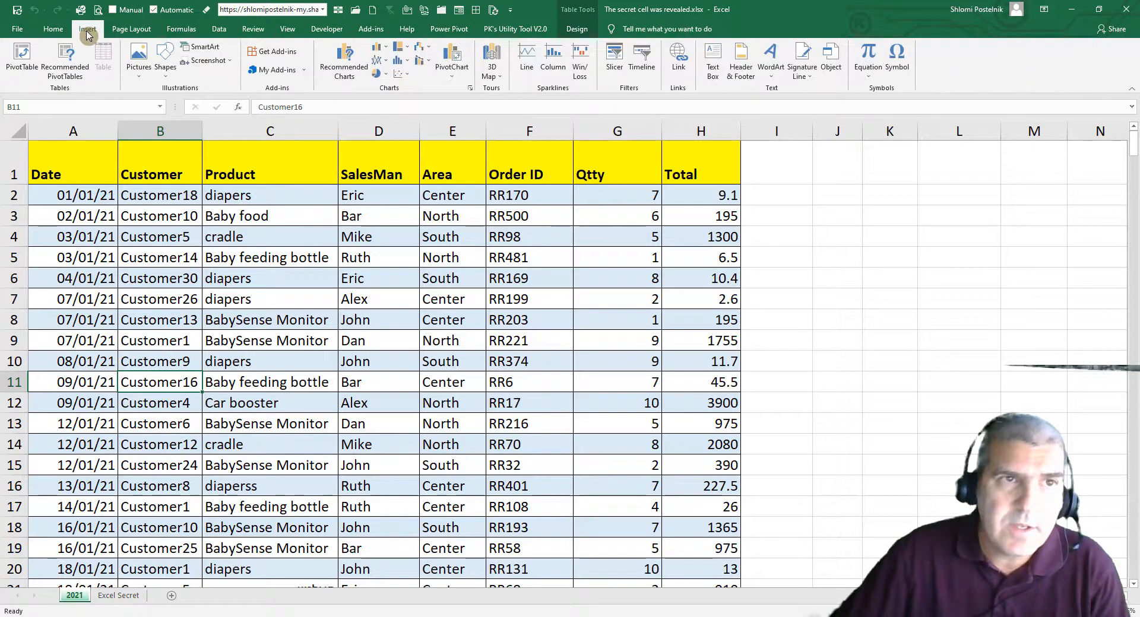
left_click(22, 56)
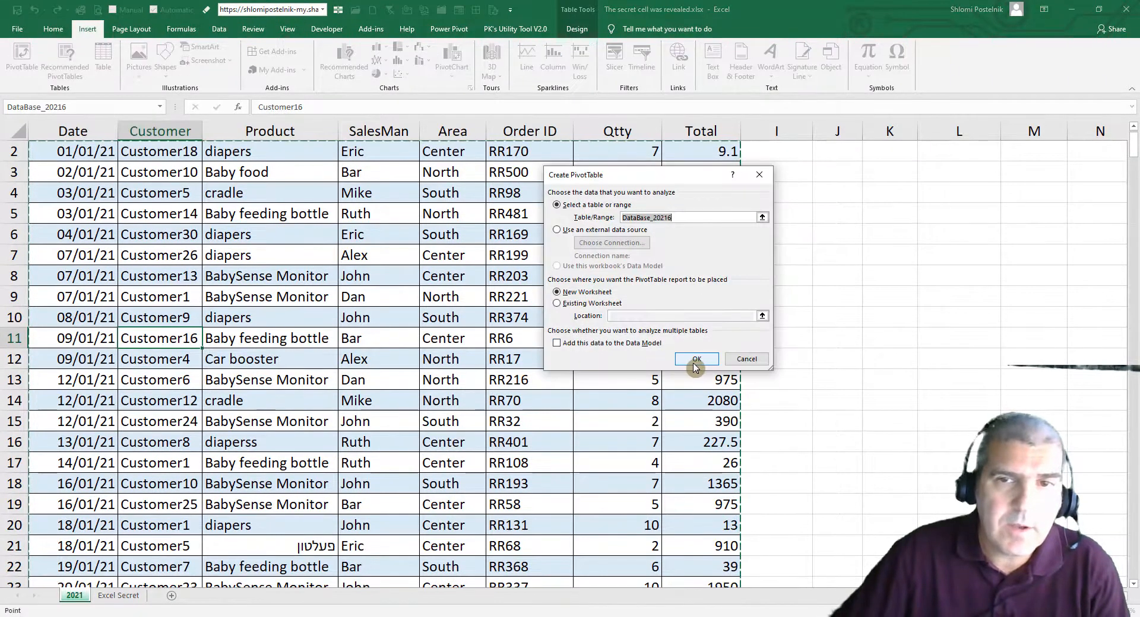
left_click(696, 359)
left_click(131, 29)
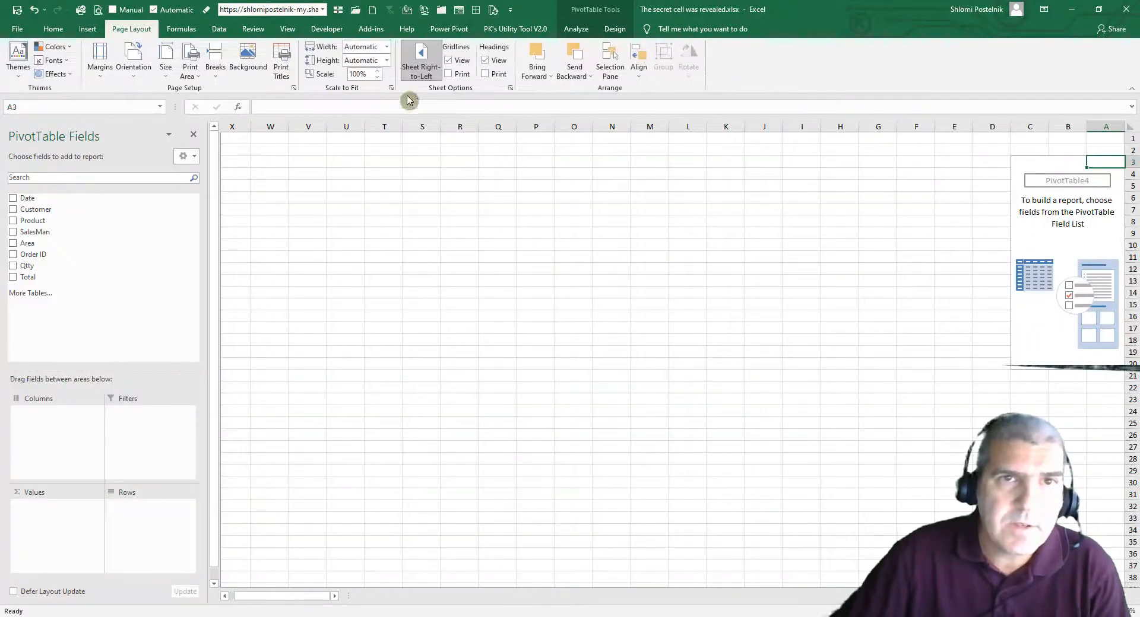
left_click(420, 60)
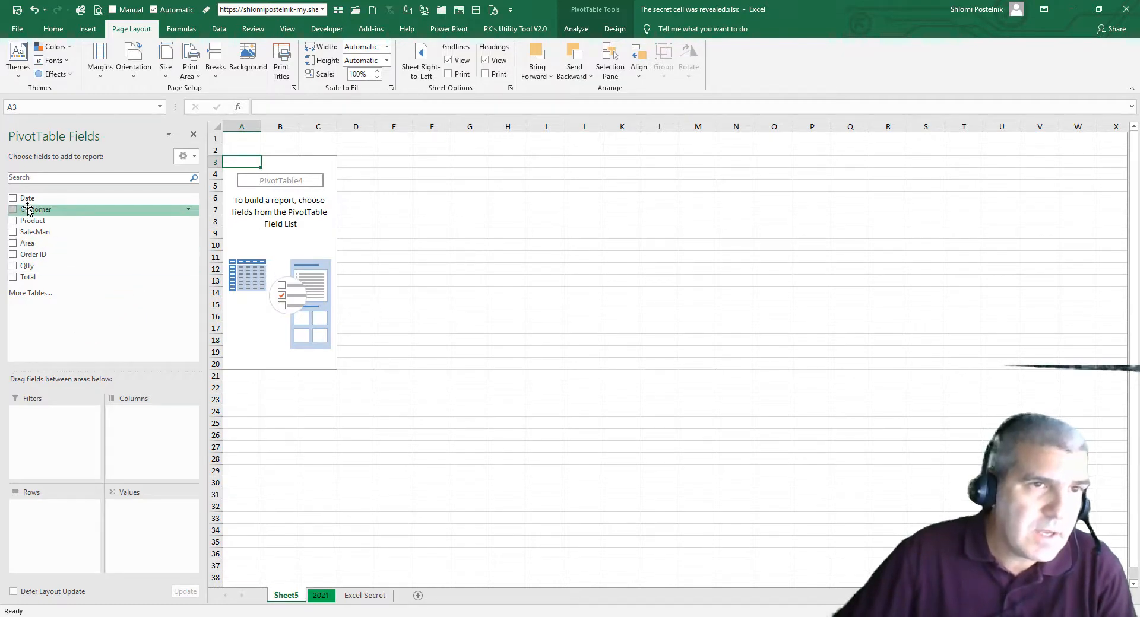
Step: Add Customer and Product to the PivotTable rows and summarize Qtty and Total as values
left_click_drag(50, 210, 49, 514)
left_click_drag(36, 221, 52, 535)
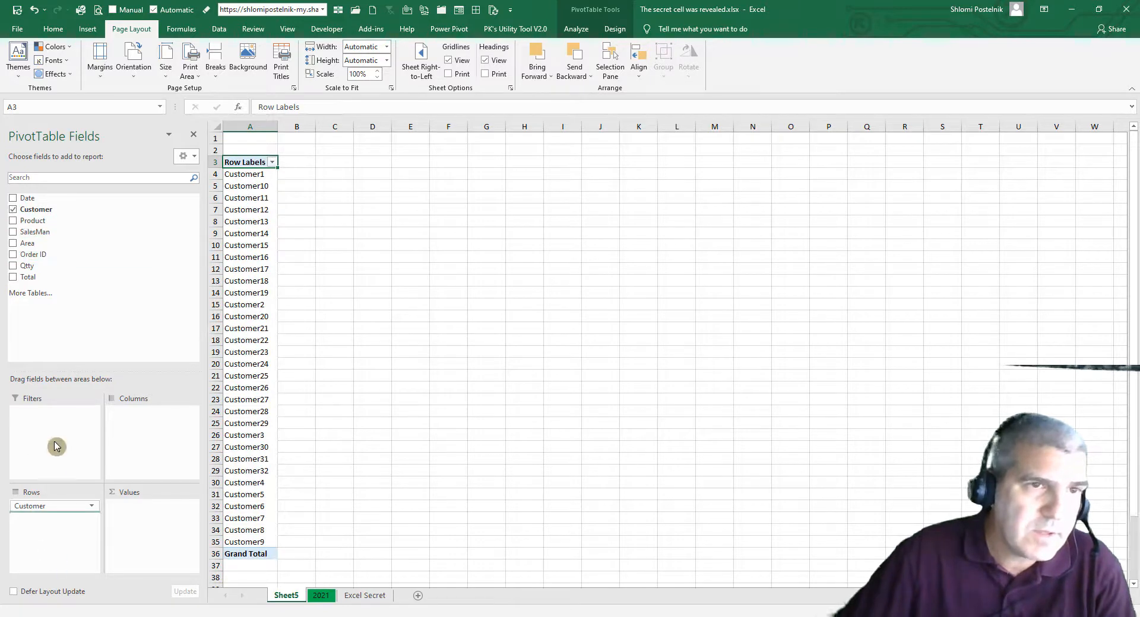
left_click(15, 268)
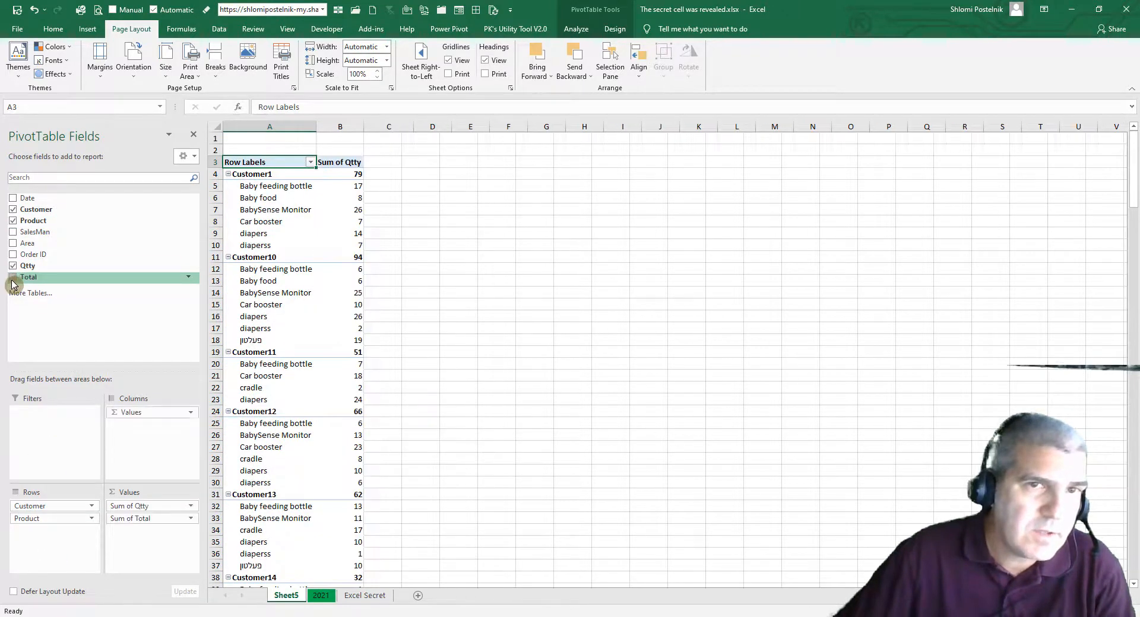
left_click(13, 276)
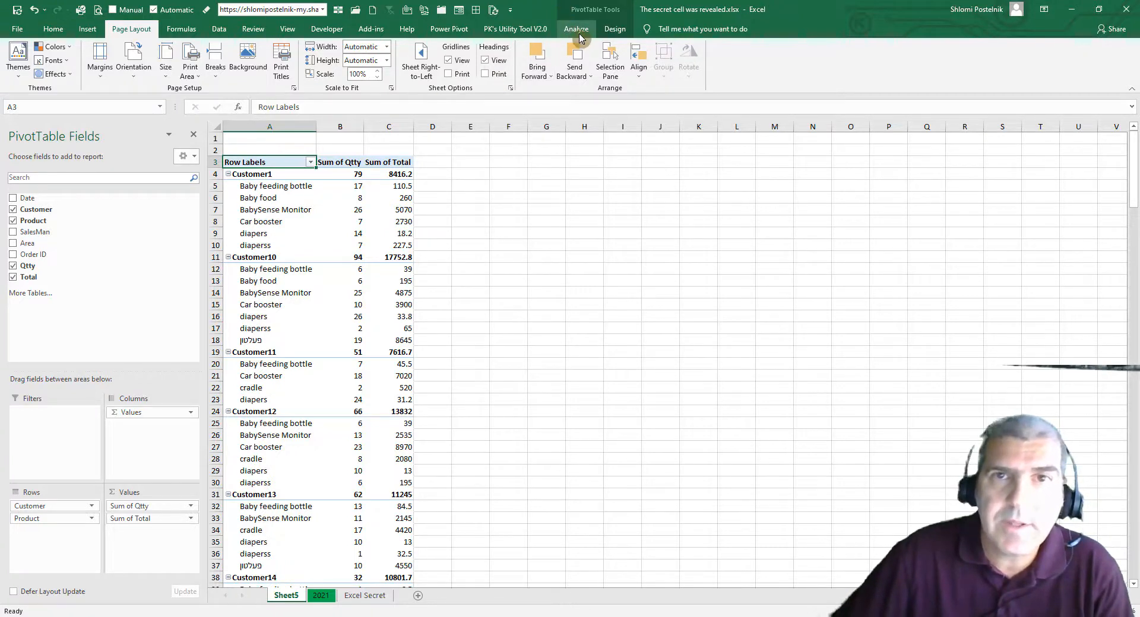
Step: Change the PivotTable's report layout to Tabular Form
left_click(615, 29)
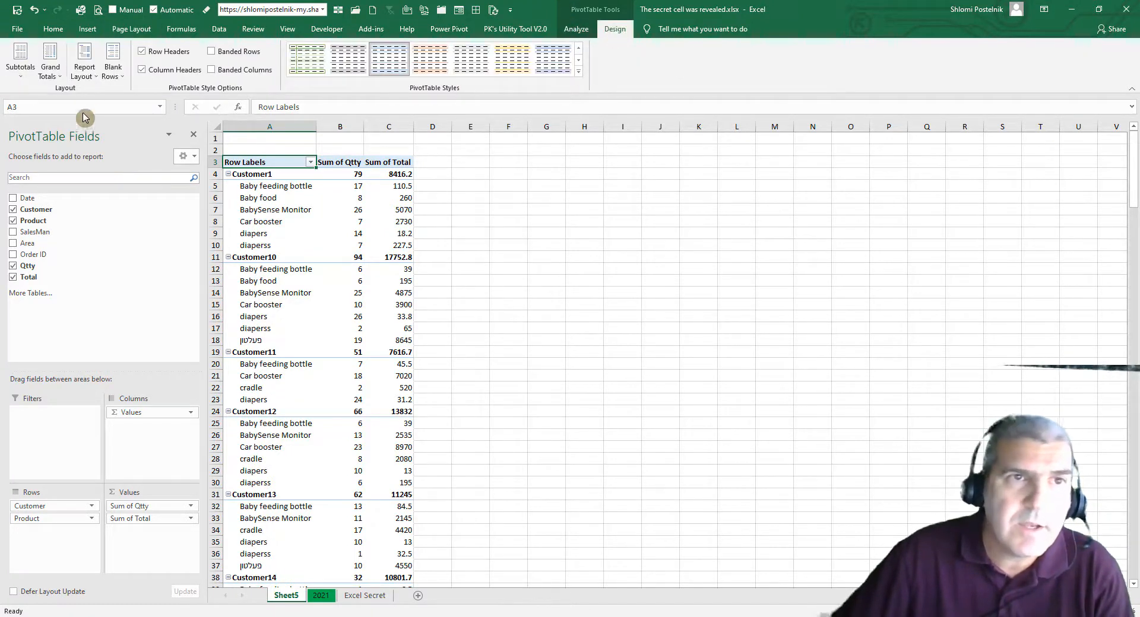
left_click(84, 65)
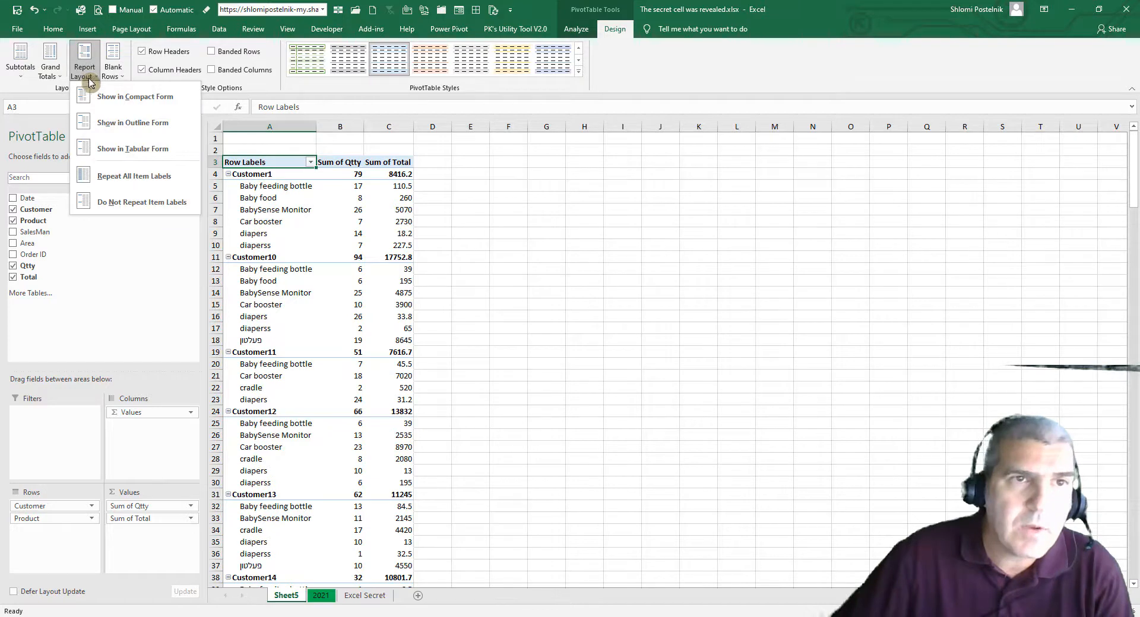
left_click(143, 155)
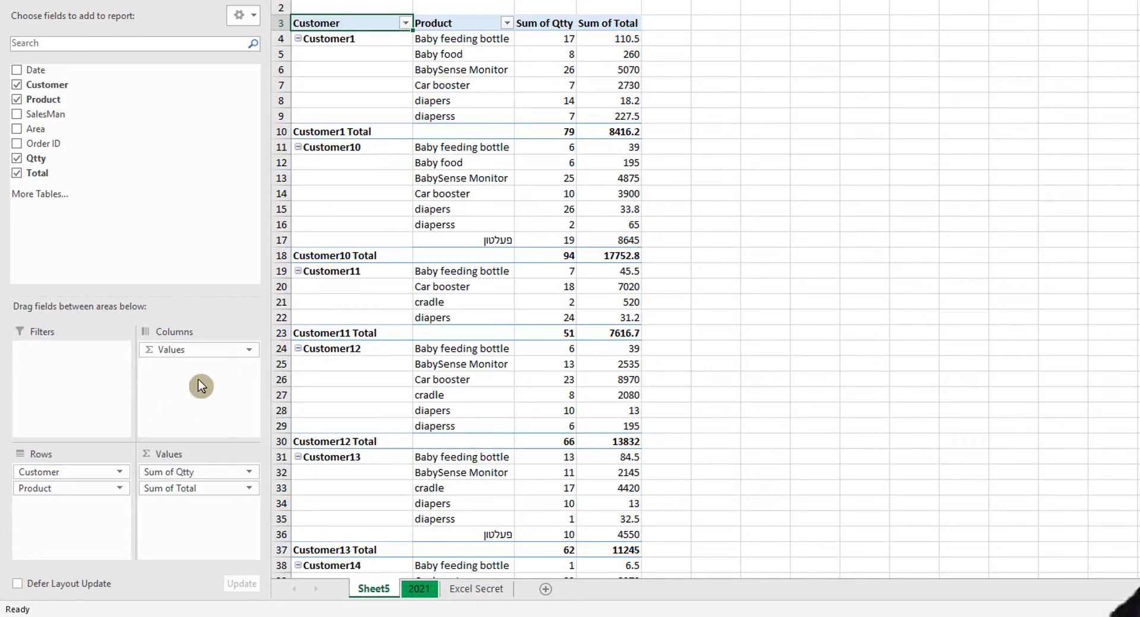
left_click(556, 23)
left_click(624, 22)
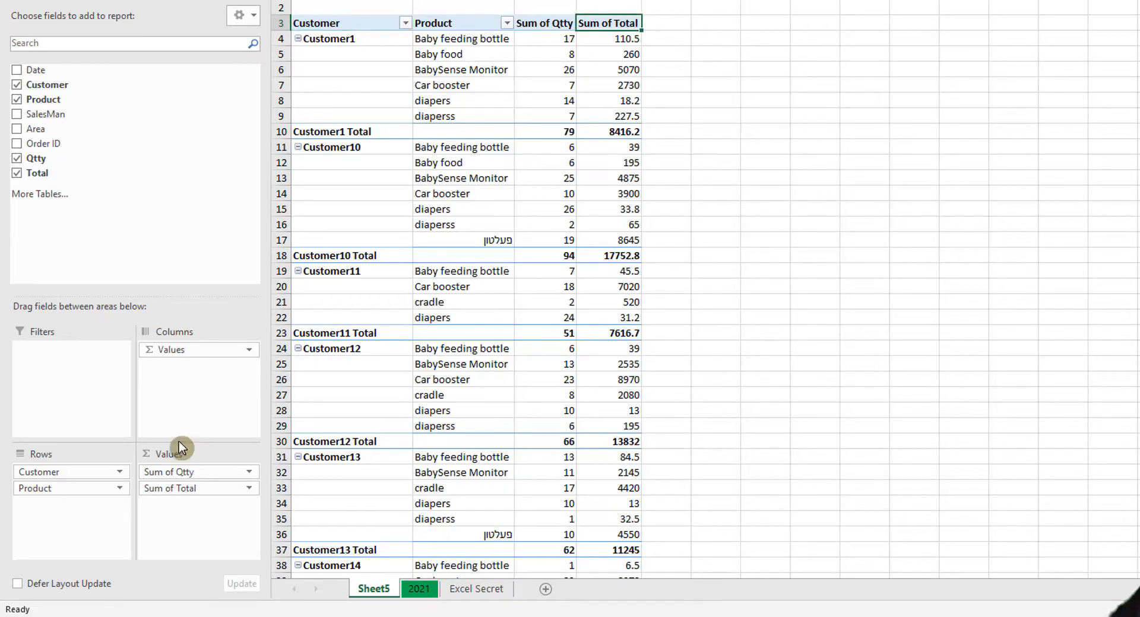
left_click(214, 512)
mouse_move(610, 206)
left_click(404, 22)
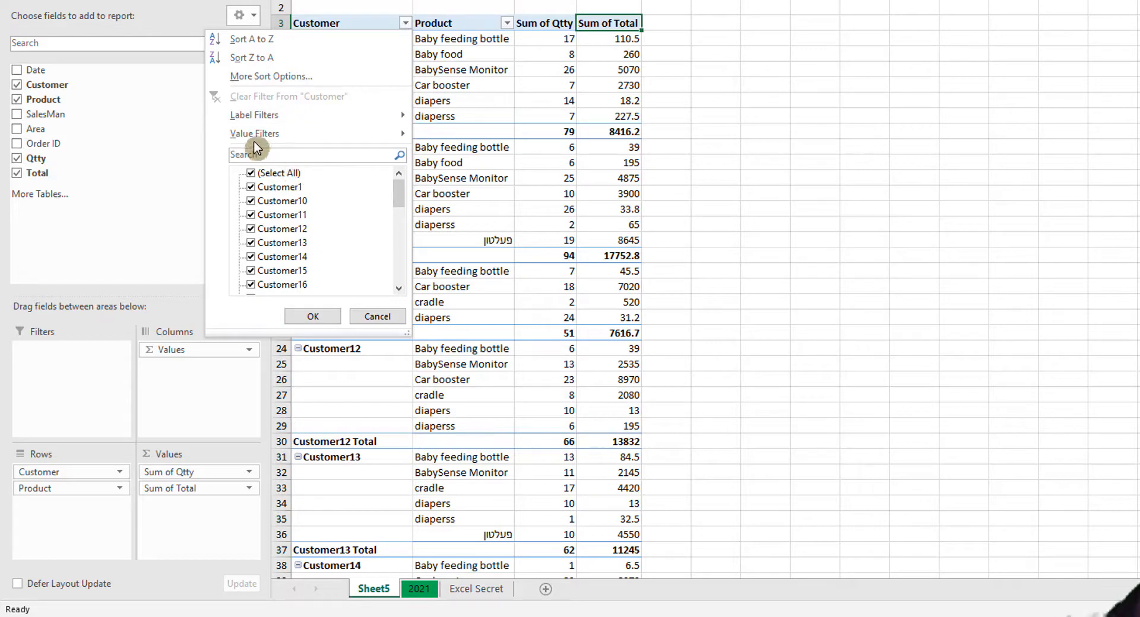
mouse_move(244, 137)
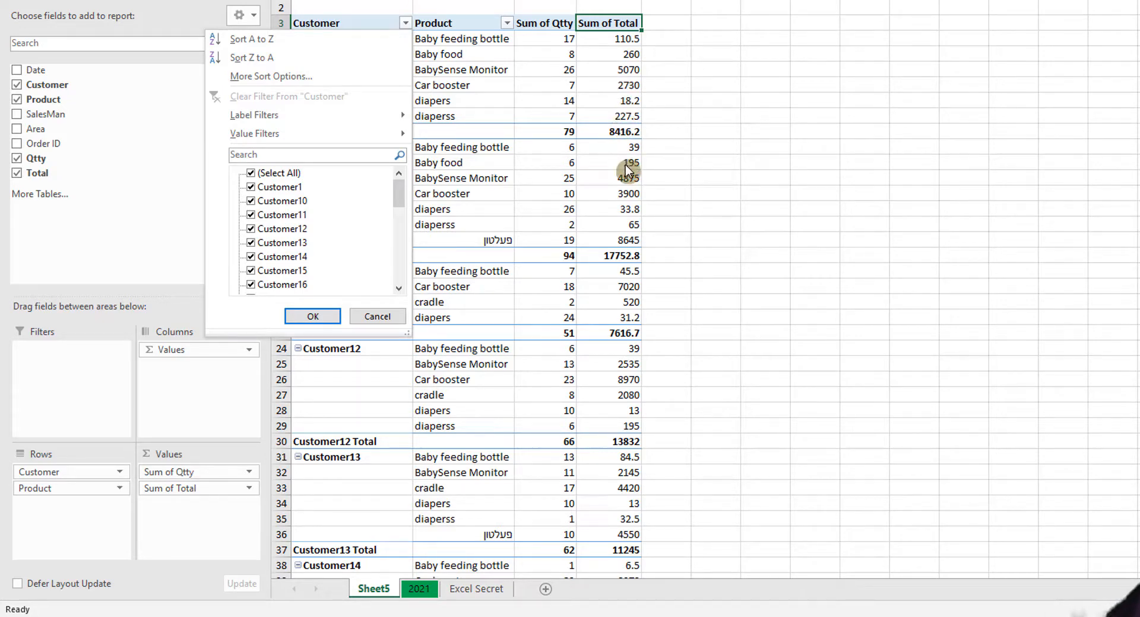
left_click(251, 174)
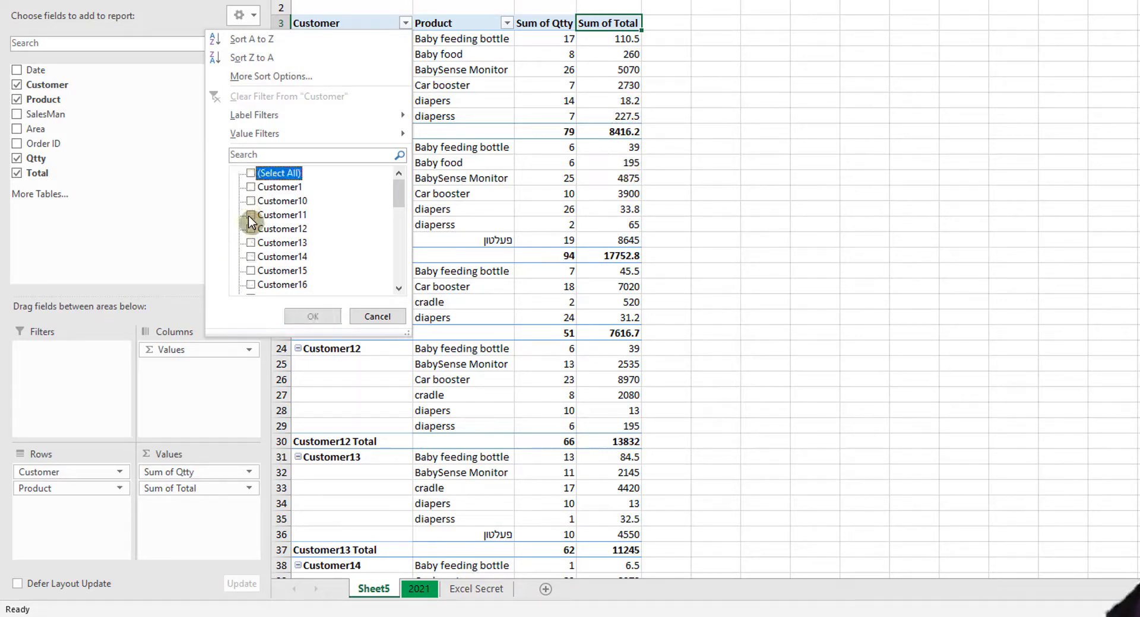
left_click(250, 201)
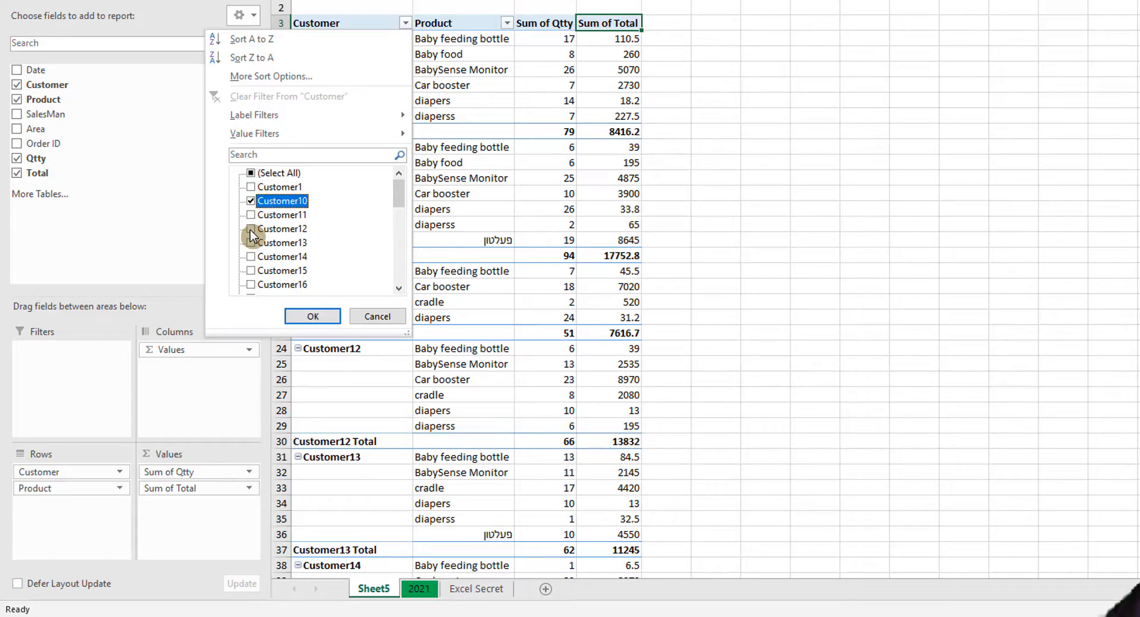
left_click(251, 229)
left_click(250, 257)
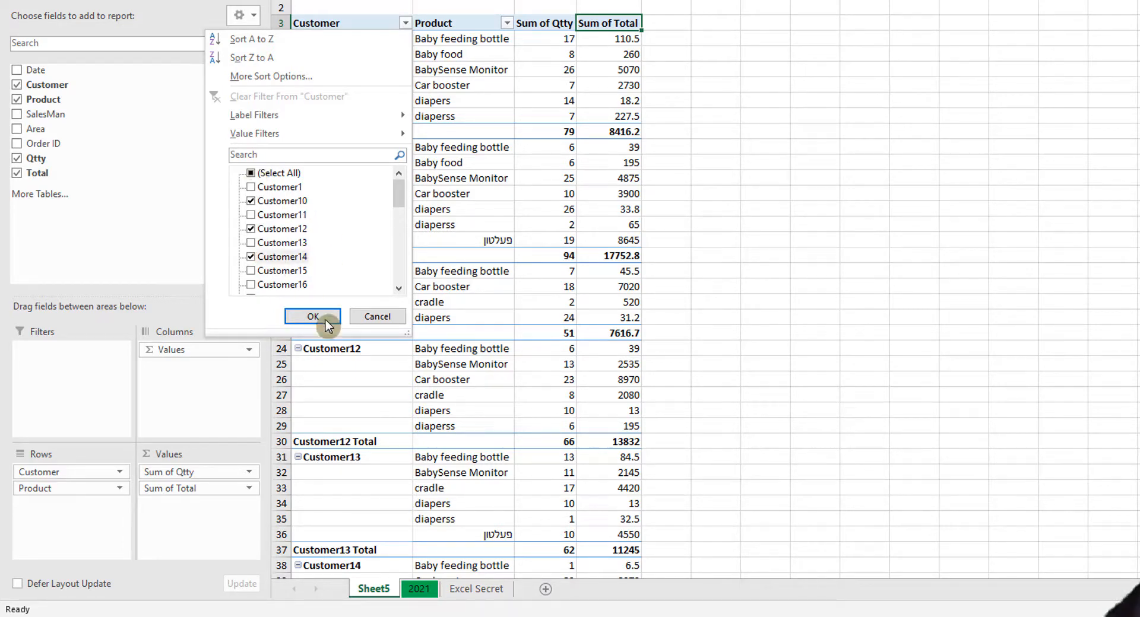
left_click(377, 320)
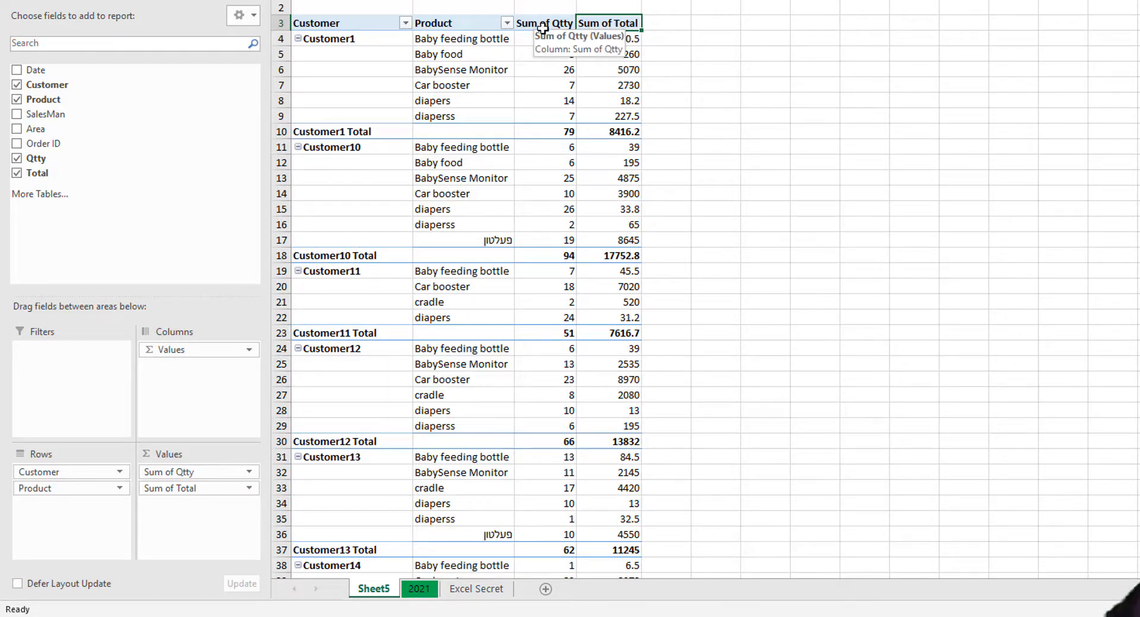
Step: Turn on filtering from empty cell E3 beside the PivotTable headers, and widen columns C and D
left_click(667, 23)
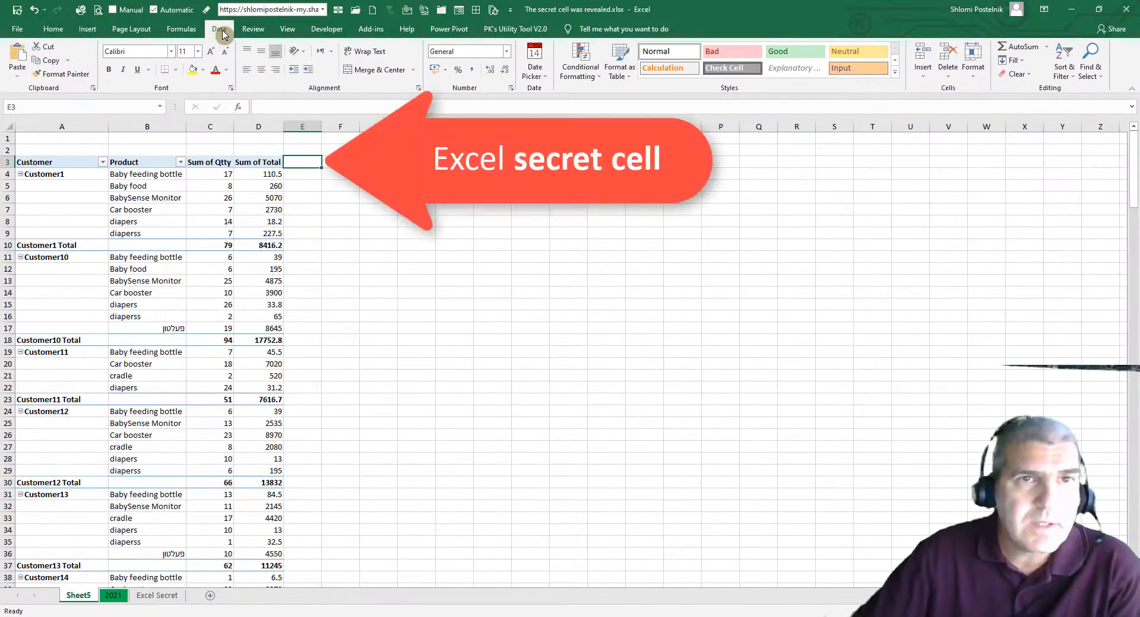
left_click(222, 32)
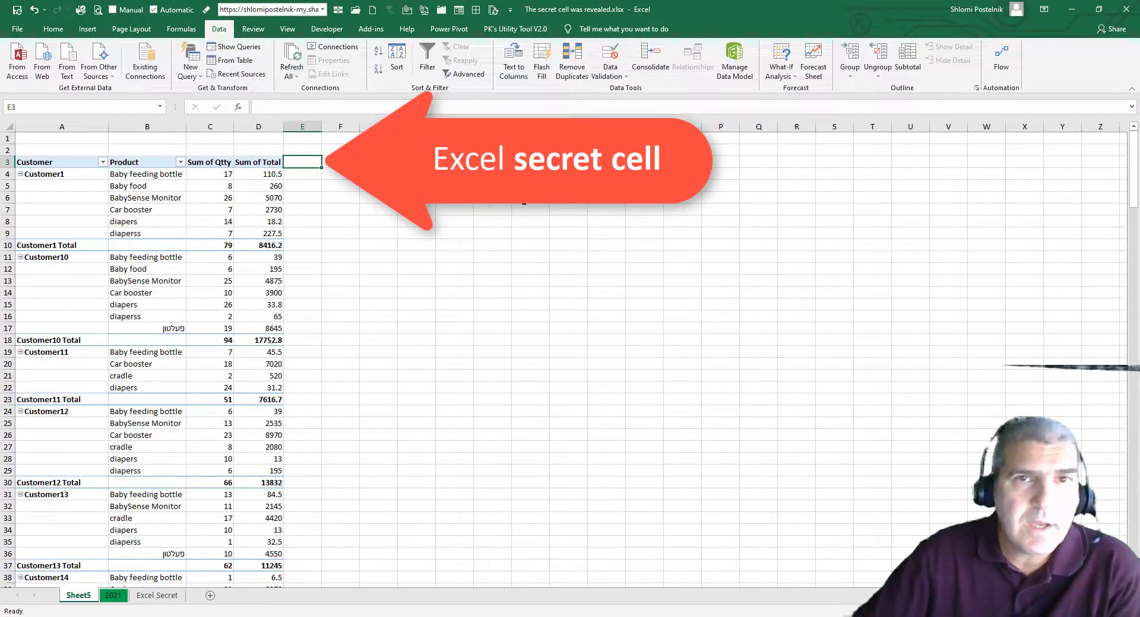
left_click(426, 70)
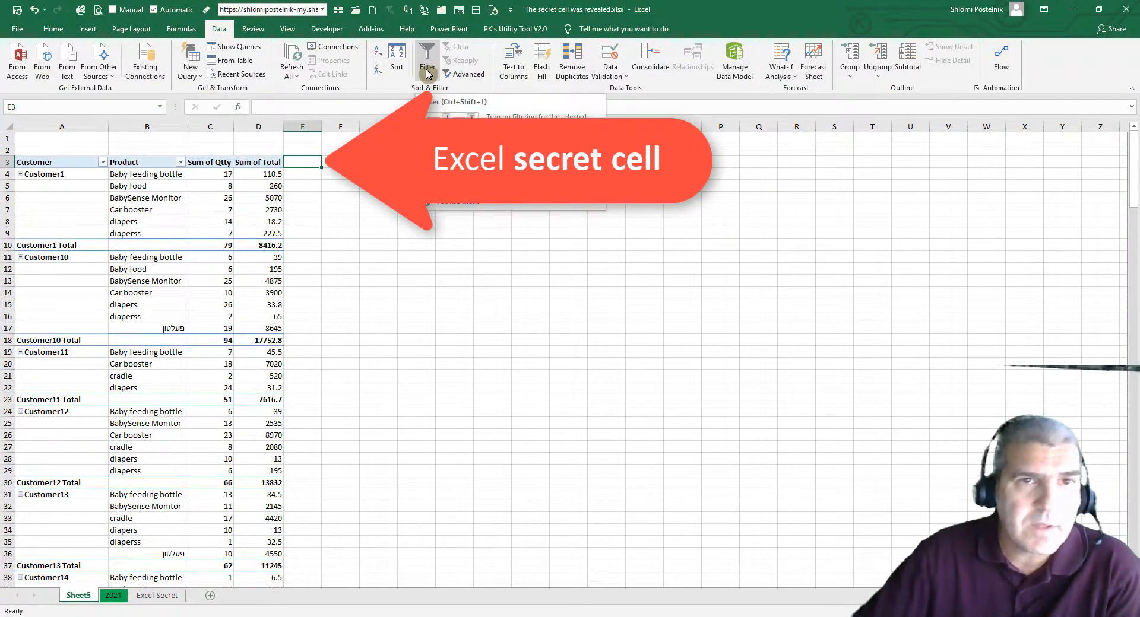
left_click_drag(277, 126, 305, 126)
left_click_drag(234, 126, 260, 128)
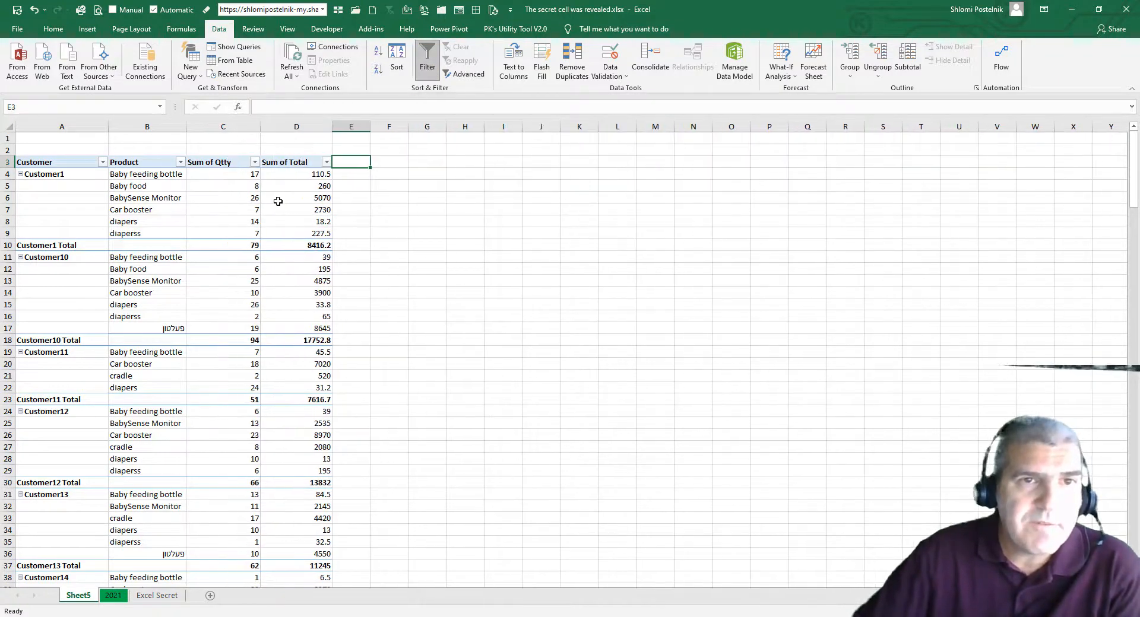
mouse_move(287, 186)
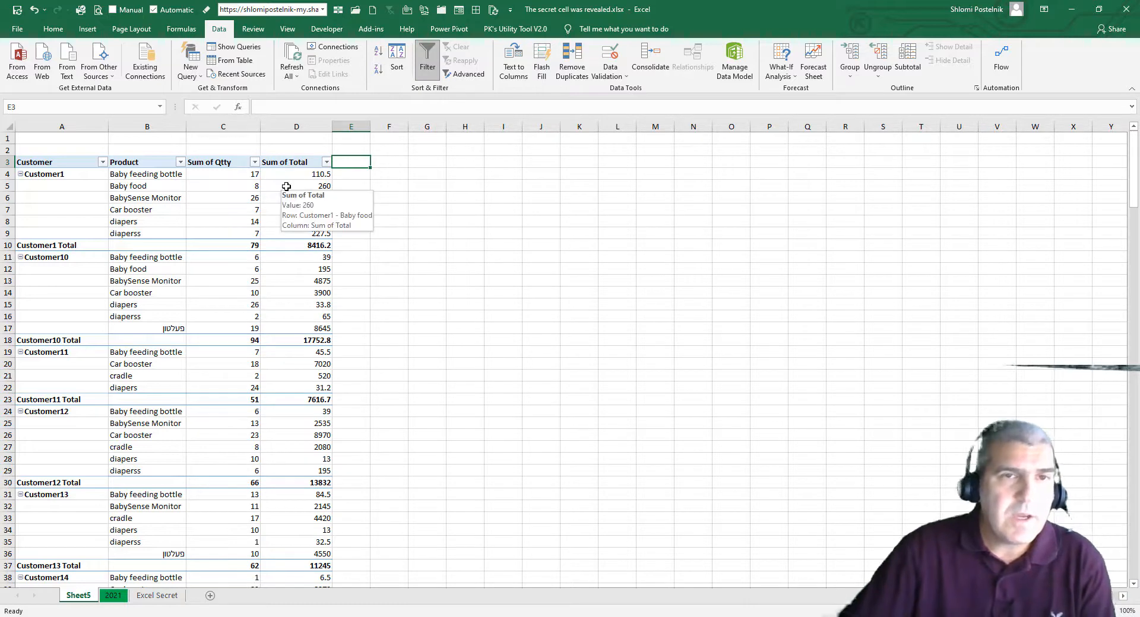
left_click(286, 186)
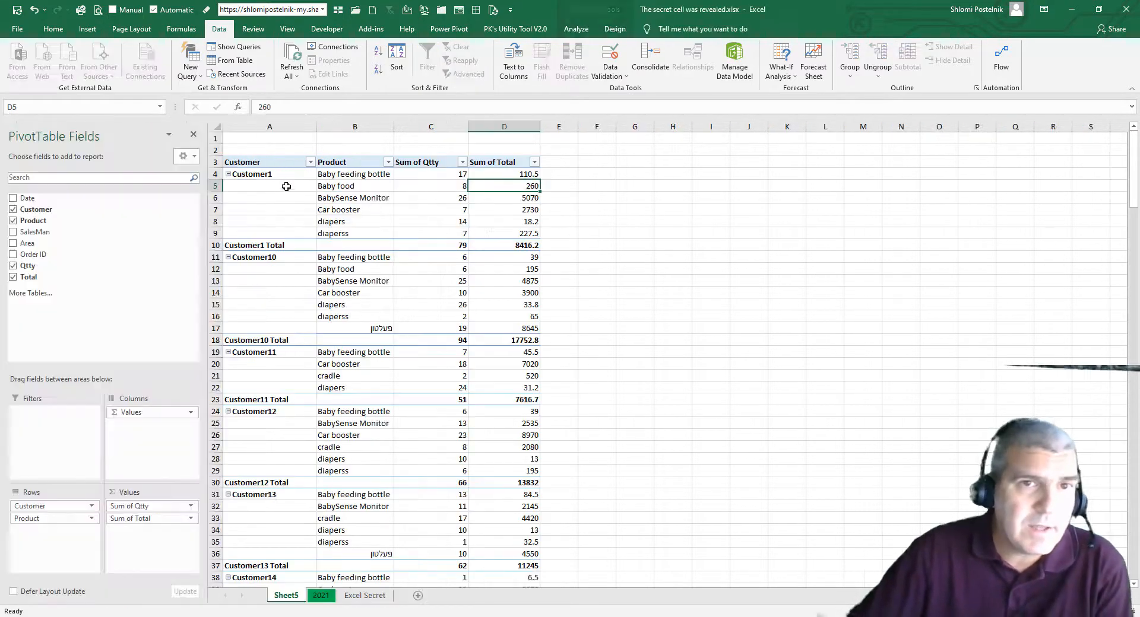
left_click_drag(441, 127, 504, 126)
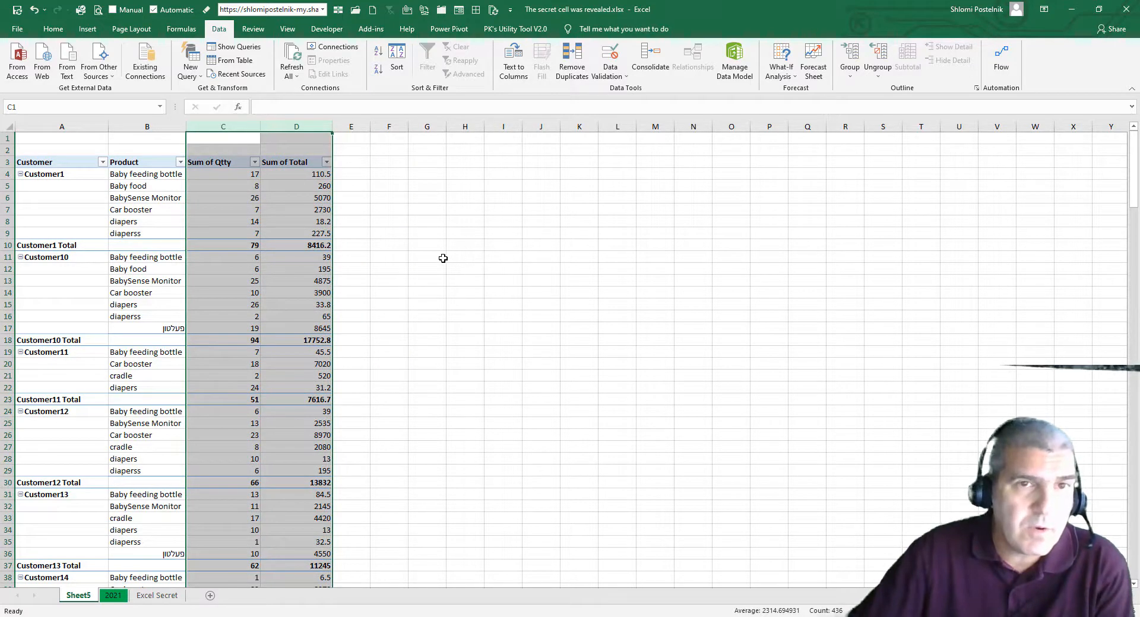
Step: Filter the Sum of Total column to show only the values 2.6, 5.2, 7.8 and 9.1
left_click(285, 177)
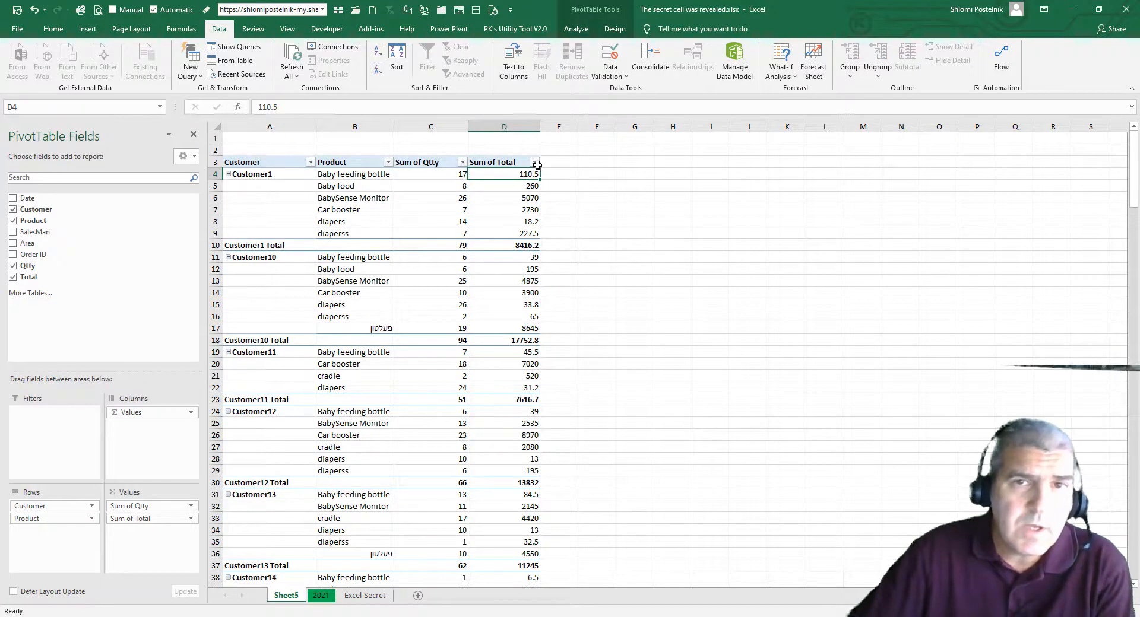
left_click(534, 163)
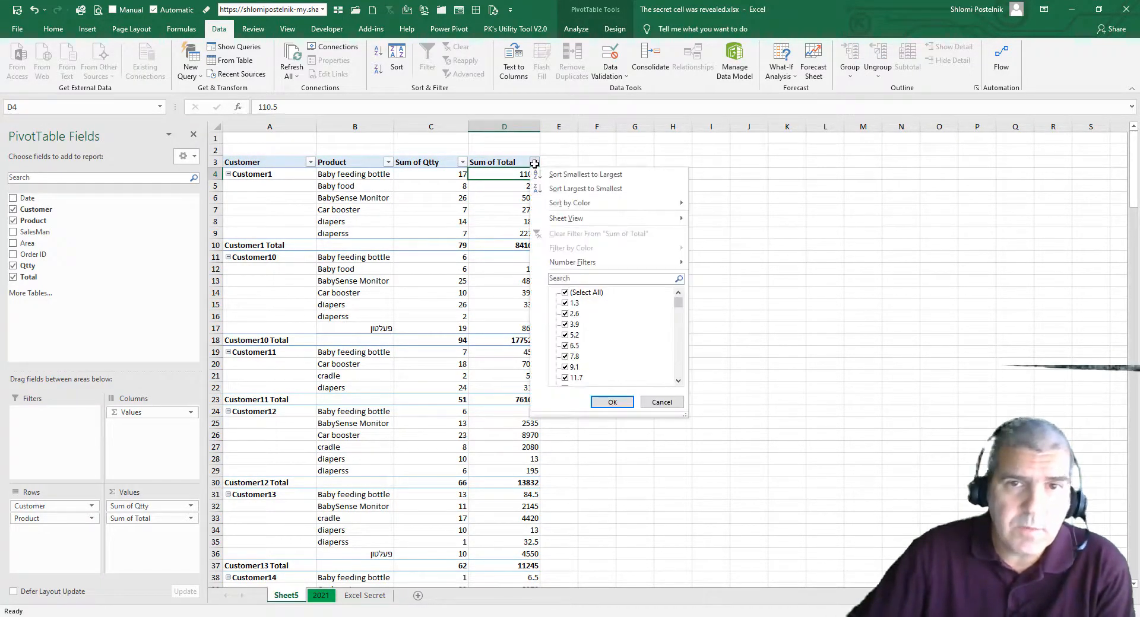
left_click(564, 293)
left_click(565, 313)
left_click(565, 335)
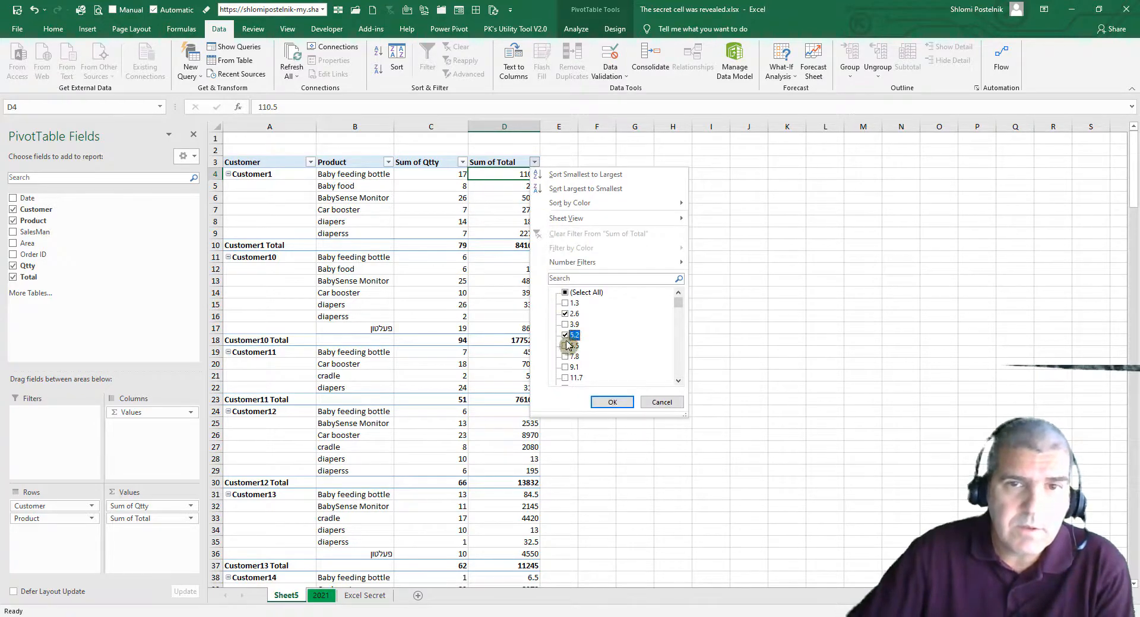
left_click(564, 356)
left_click(564, 367)
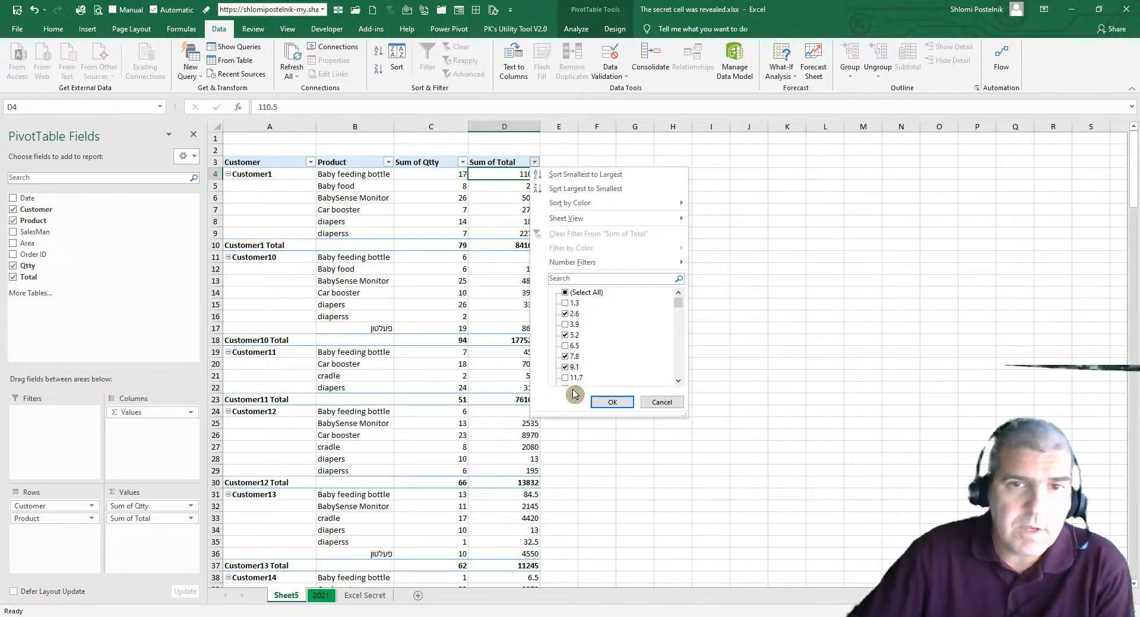
left_click(612, 403)
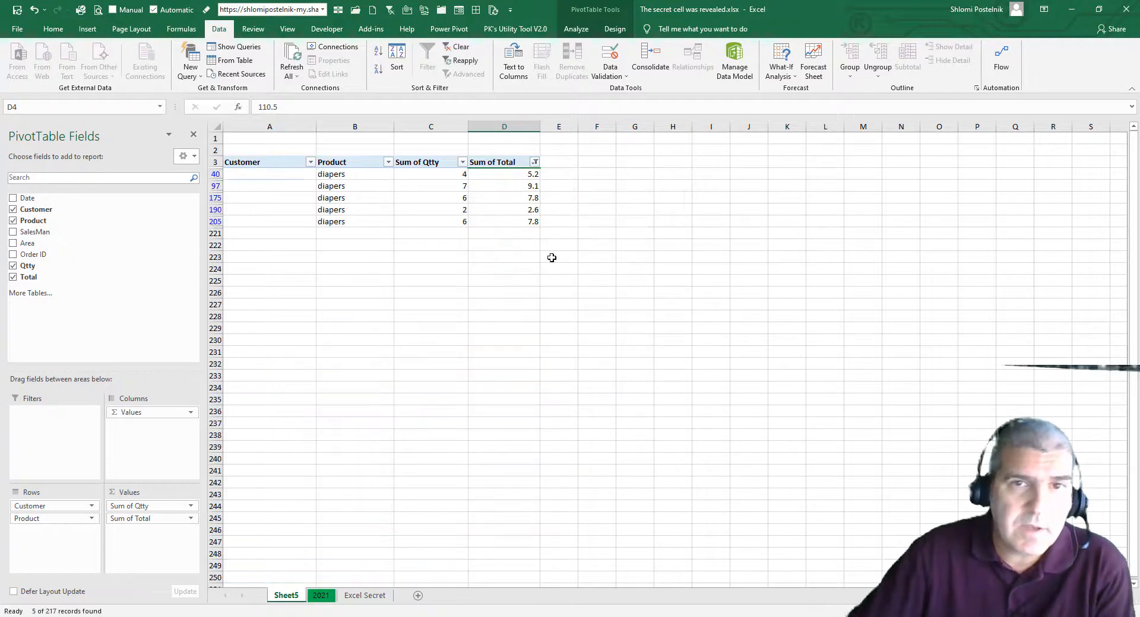
Step: Clear the Sum of Total filter and sort that column from smallest to largest
left_click(534, 162)
left_click(561, 232)
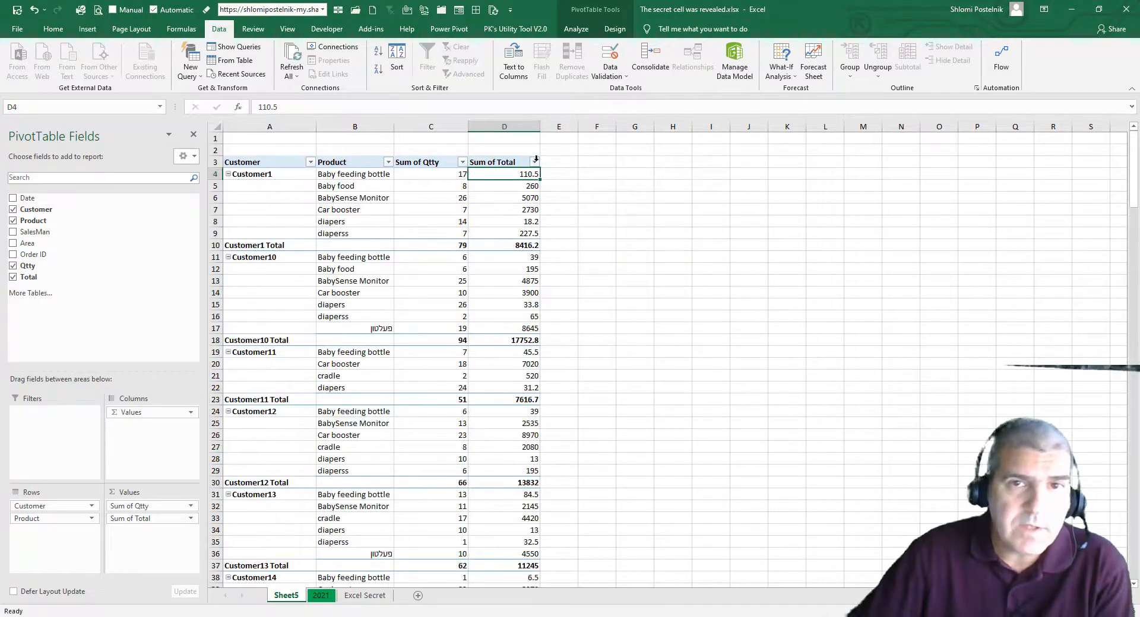
left_click(535, 161)
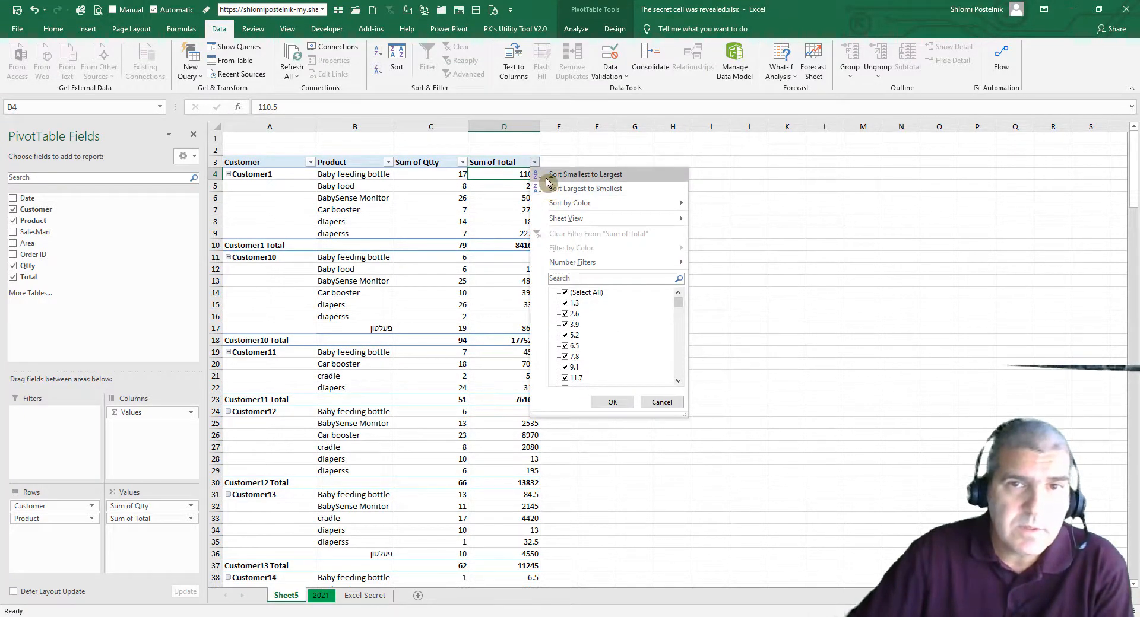
left_click(585, 175)
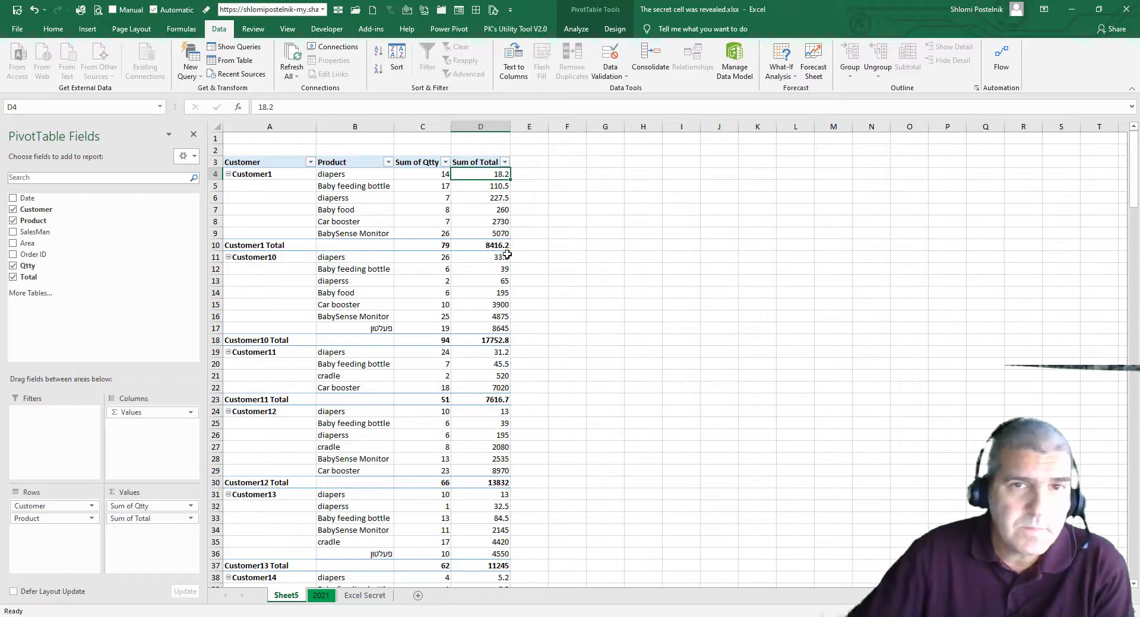
left_click(505, 162)
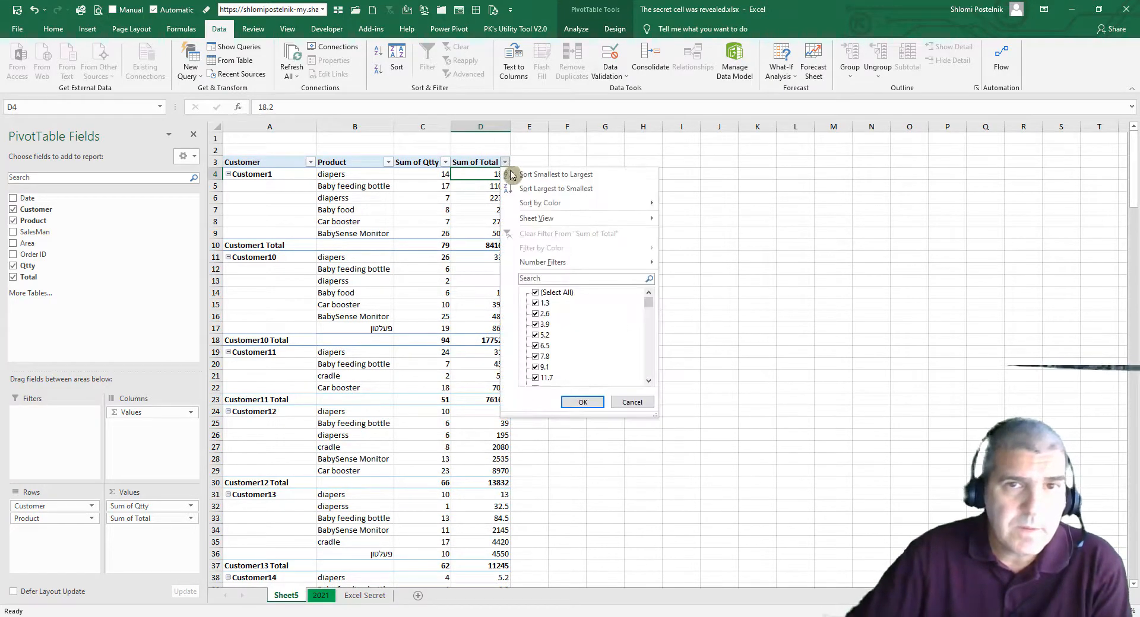
mouse_move(535, 207)
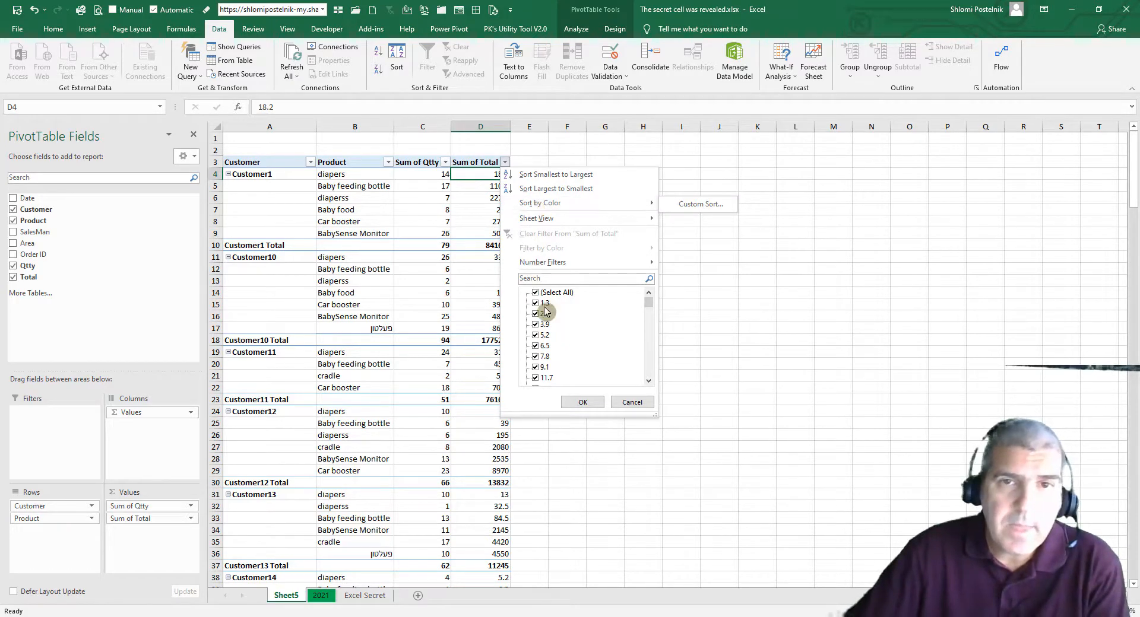
left_click(632, 404)
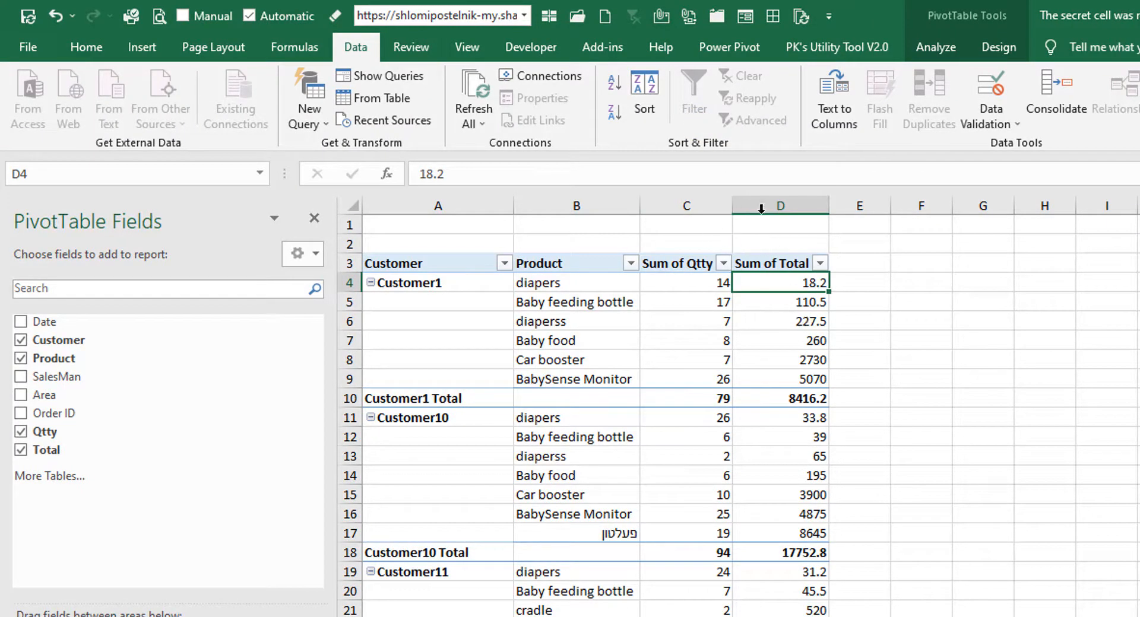
Step: Highlight empty cell E3 beside the PivotTable headers with a yellow fill
left_click(863, 266)
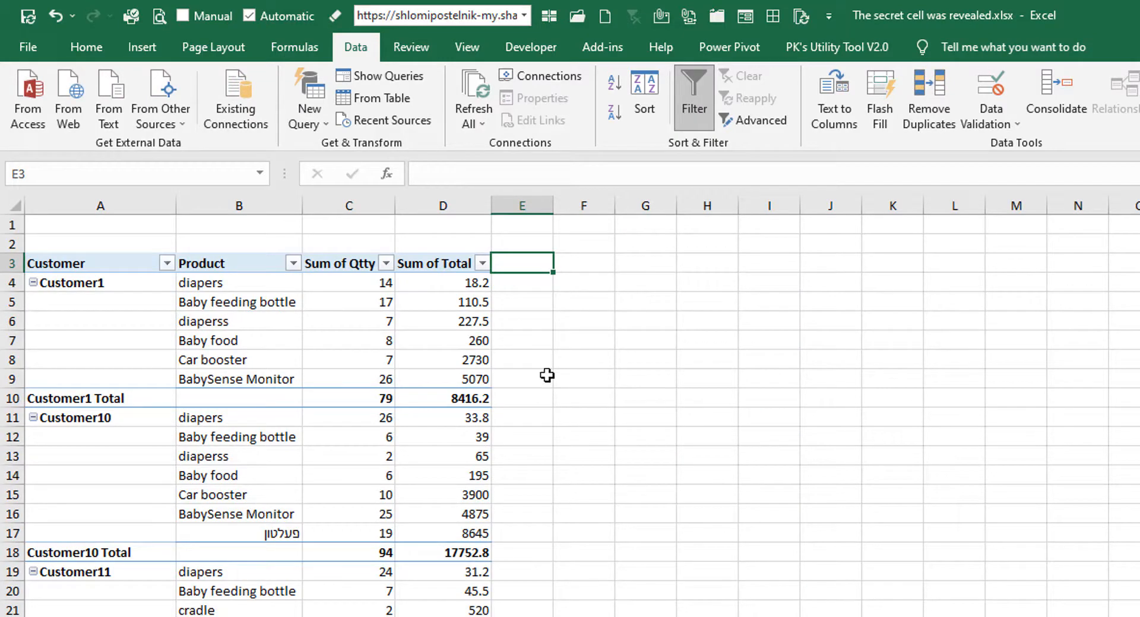
left_click(86, 47)
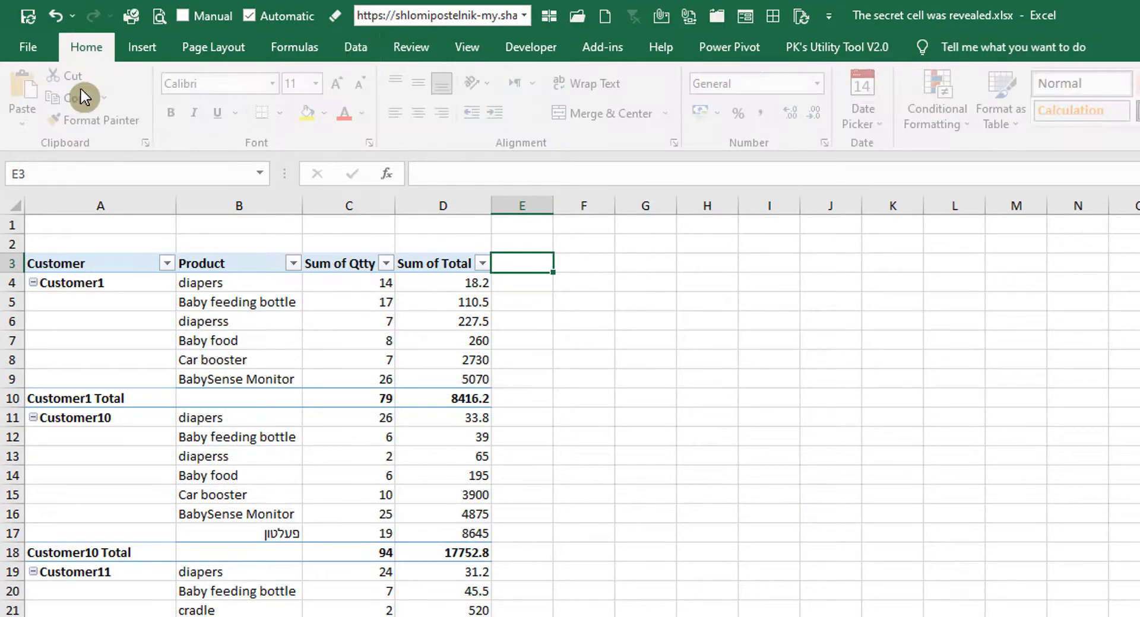
left_click(305, 119)
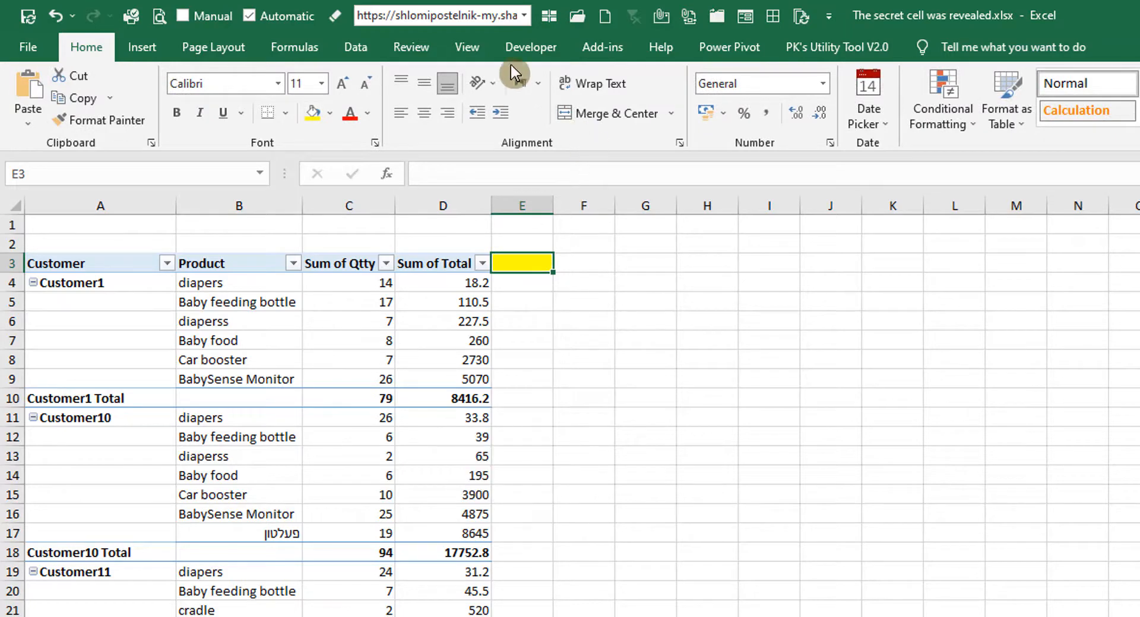
Step: Turn off filtering for the PivotTable's value columns from yellow cell E3, and return to the first Sum of Qtty value
left_click(355, 47)
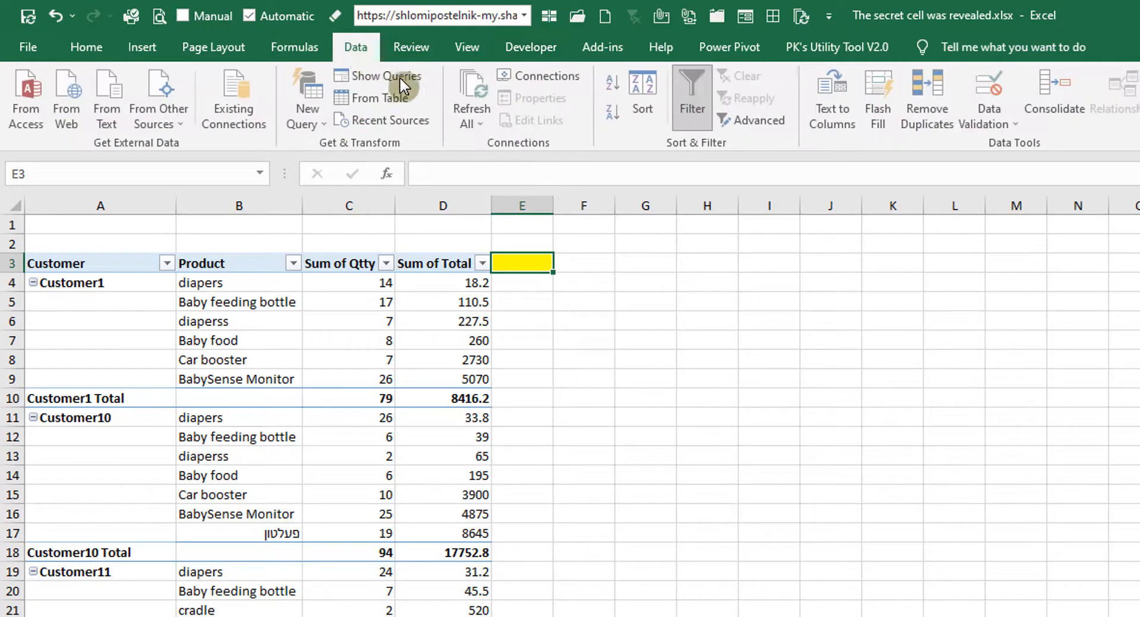
left_click(696, 120)
left_click(349, 283)
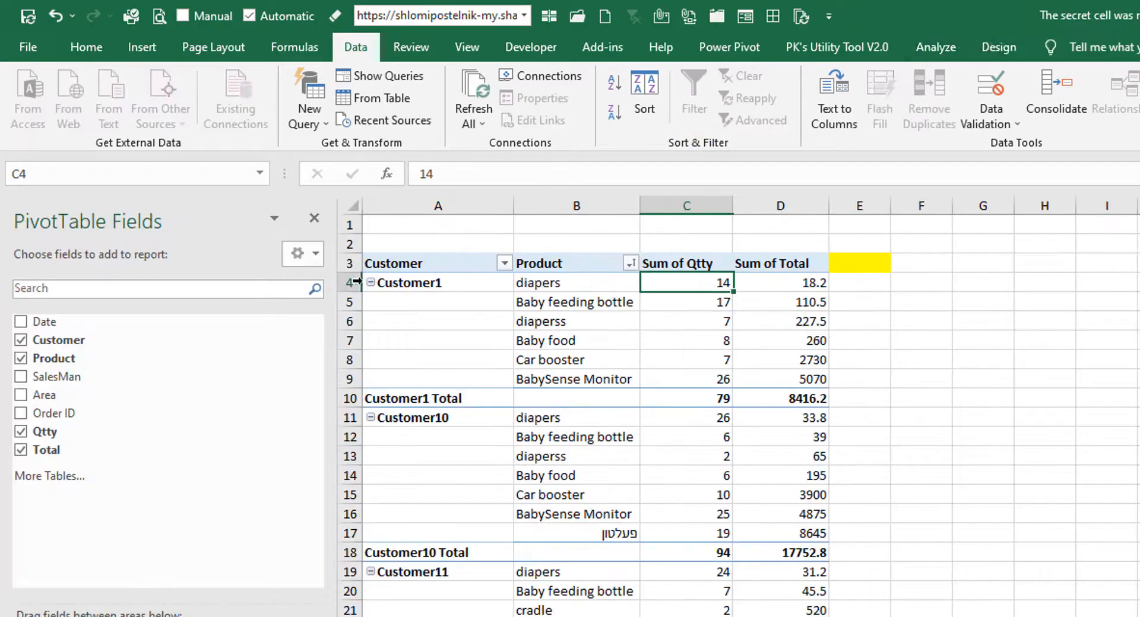
left_click_drag(718, 205, 780, 234)
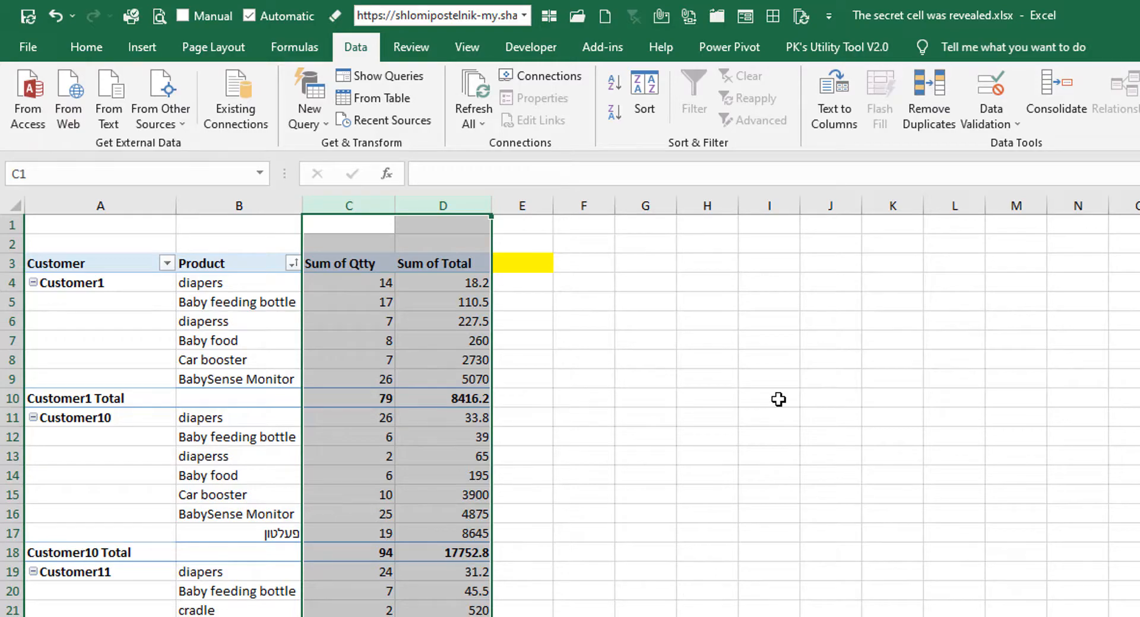
left_click(358, 288)
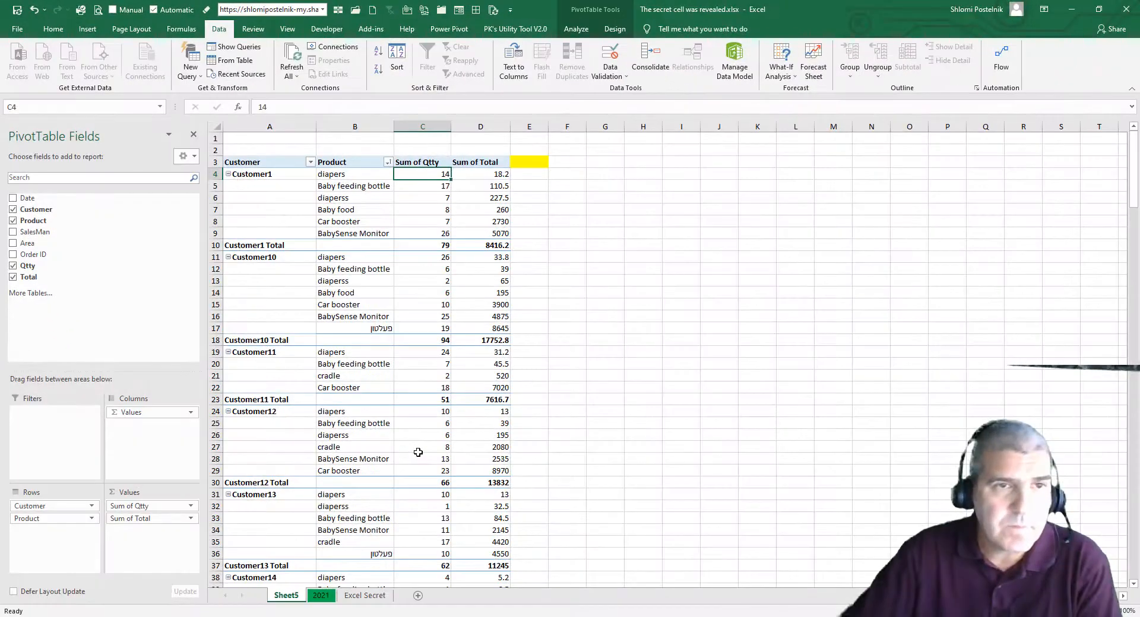
left_click(526, 164)
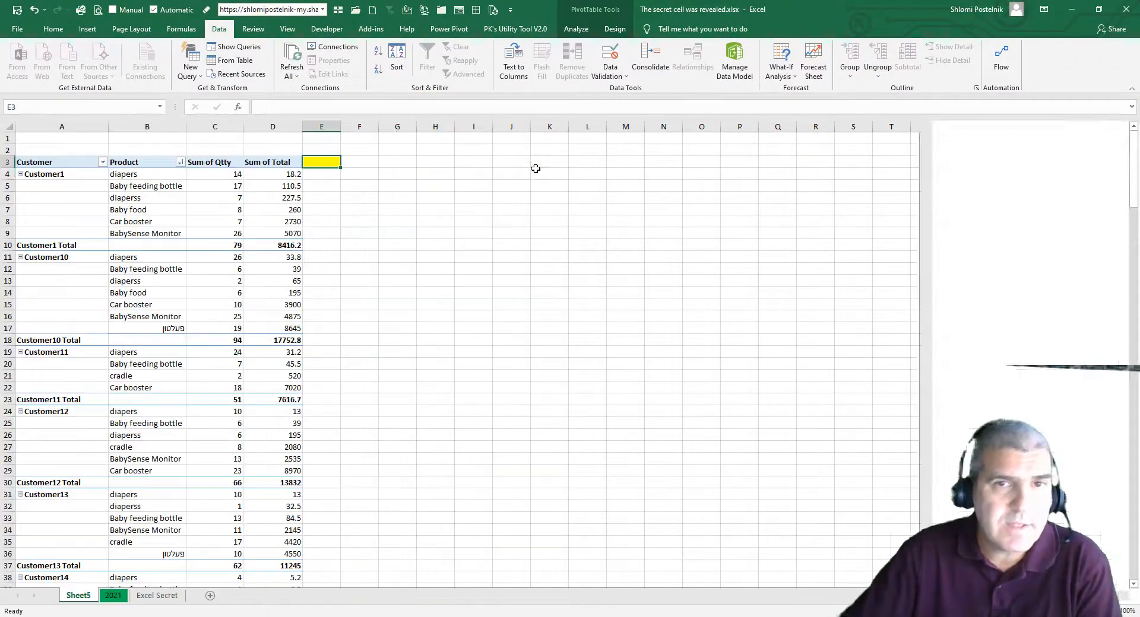